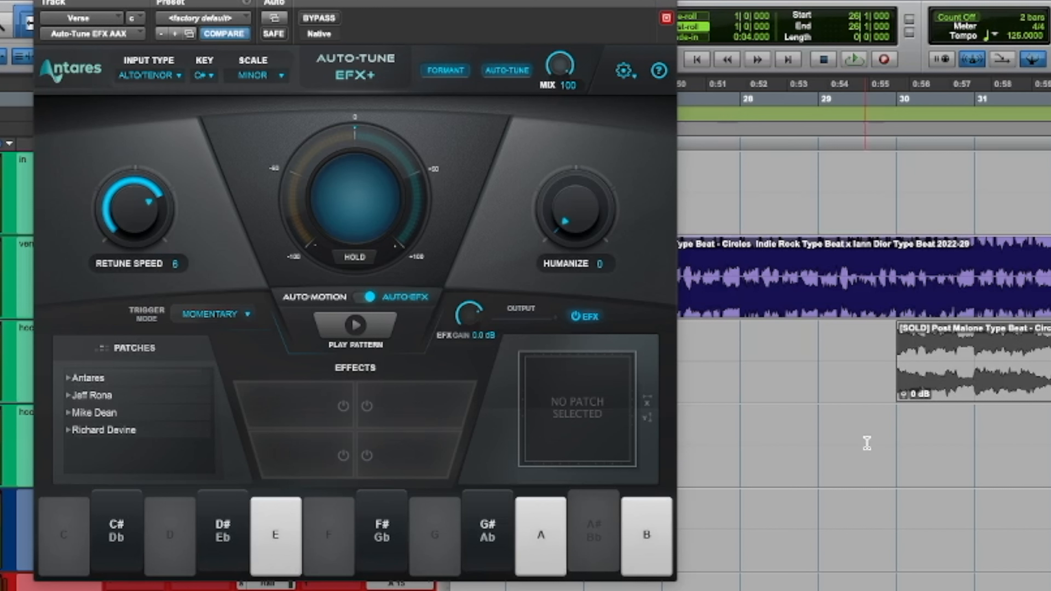
Step: Play back a short passage of the verse with Auto-Tune applied and stop playback
click(919, 455)
key(space)
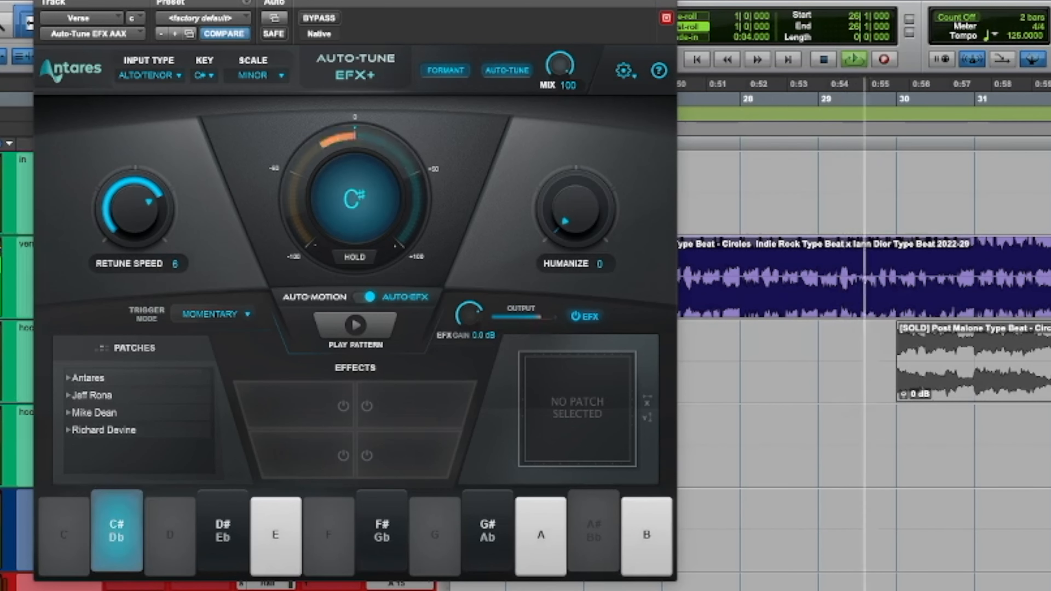
key(space)
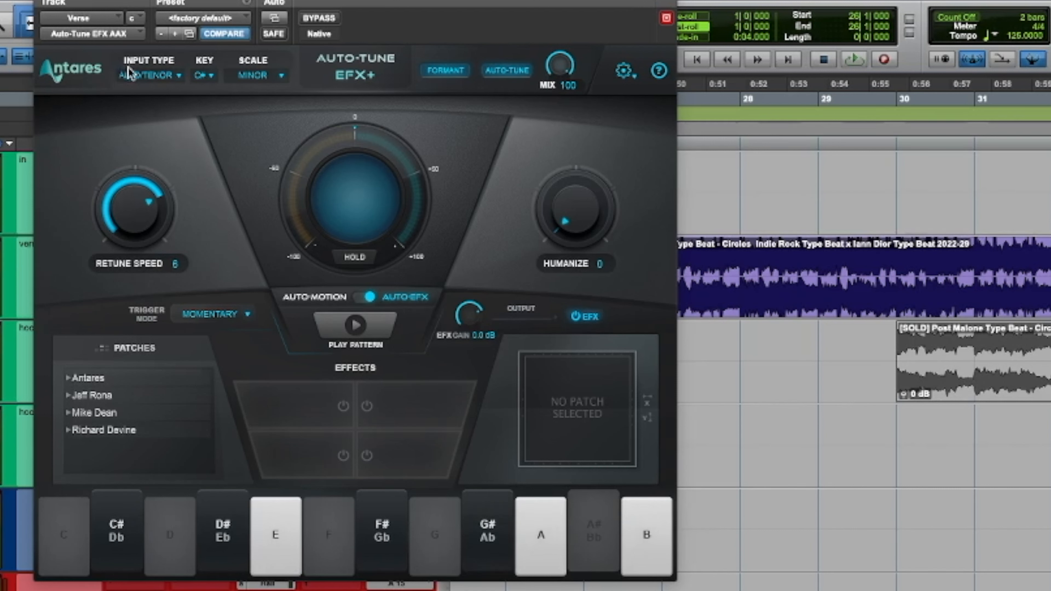
Step: Try the Low Male input type and switch back to Alto/Tenor
click(141, 76)
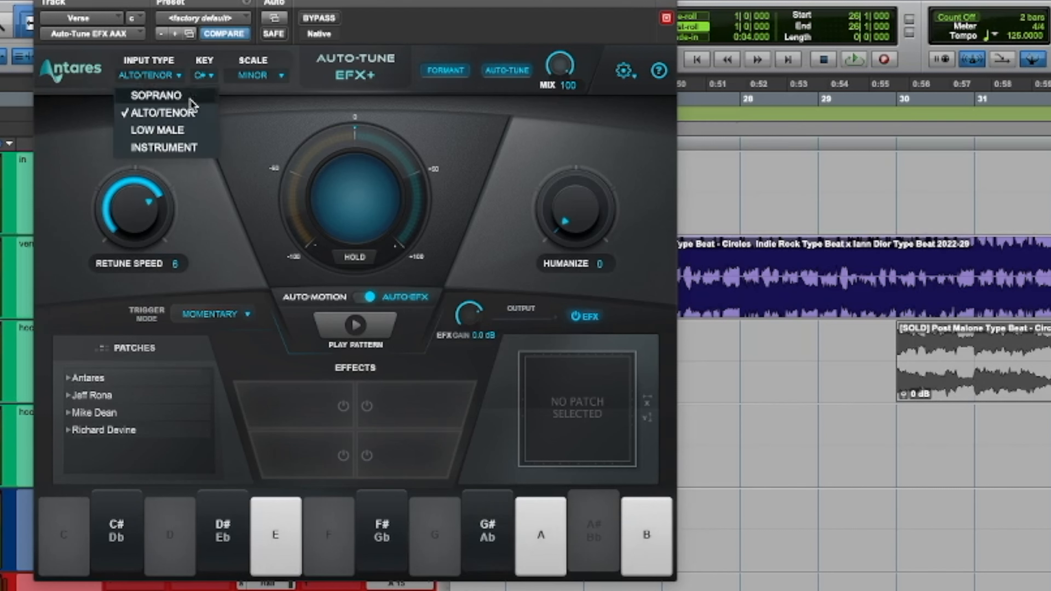
click(182, 131)
click(173, 77)
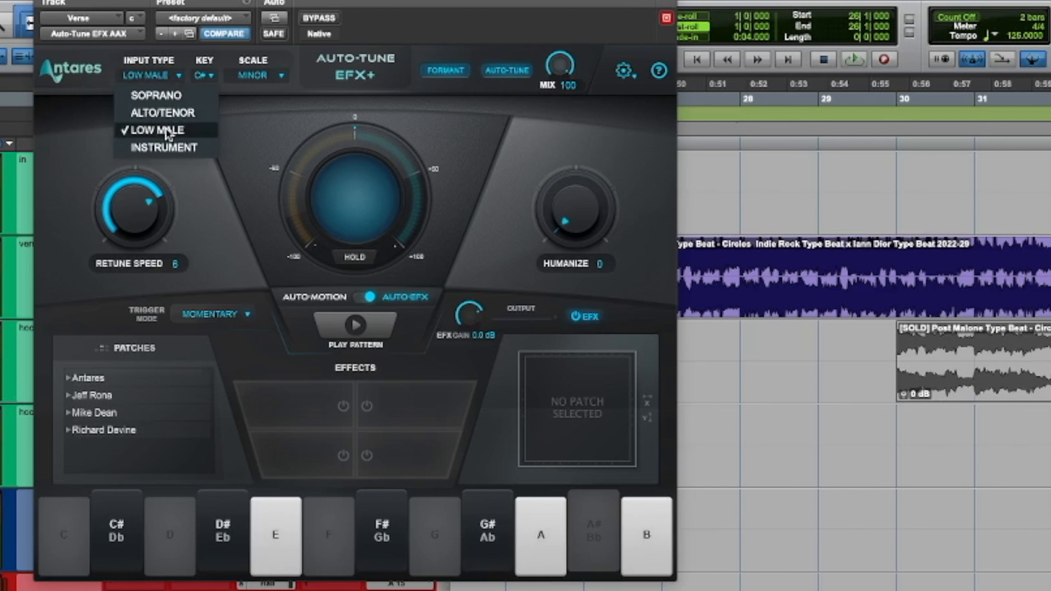
click(167, 113)
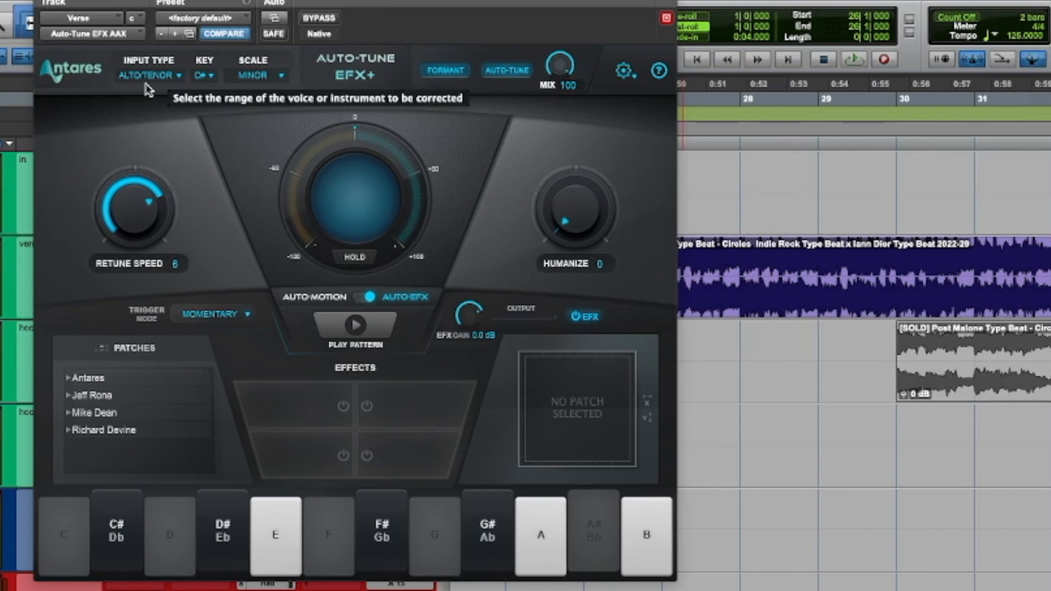
Step: View the available keys, try the Major scale and return the scale to Minor
click(205, 79)
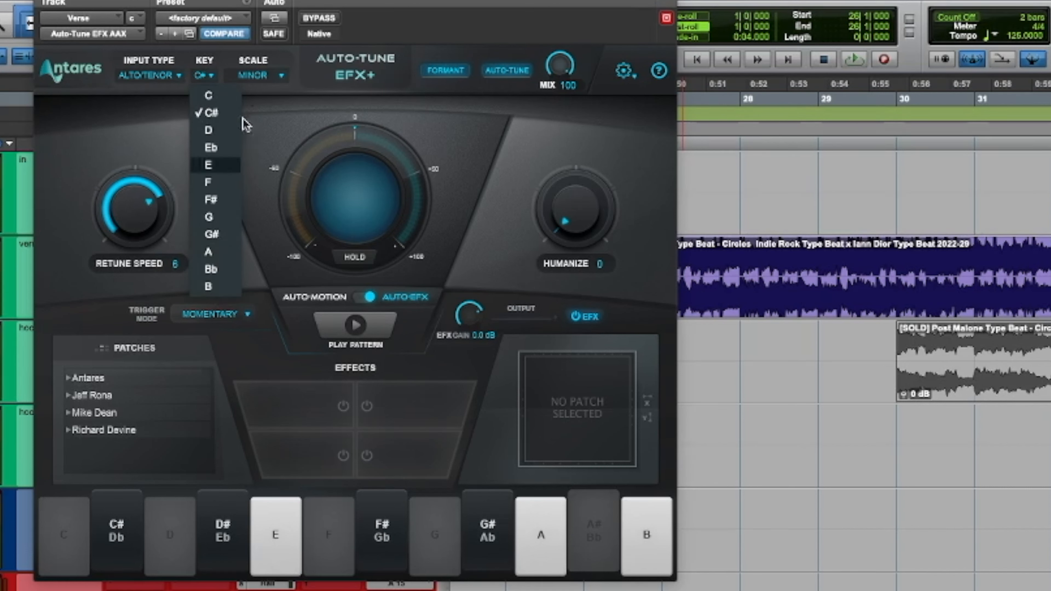
click(260, 75)
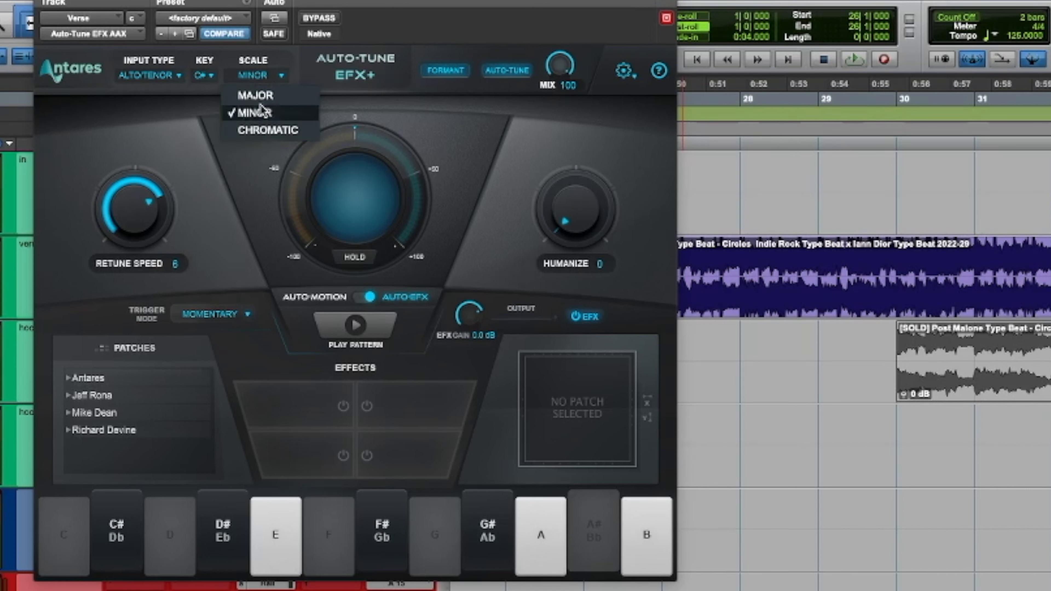
click(257, 94)
click(261, 76)
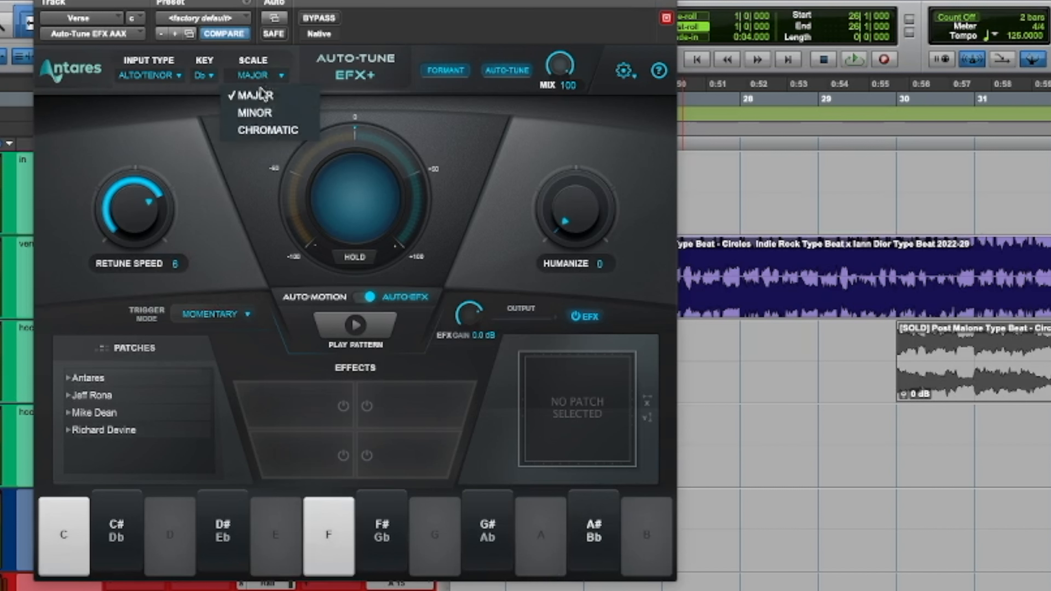
click(261, 115)
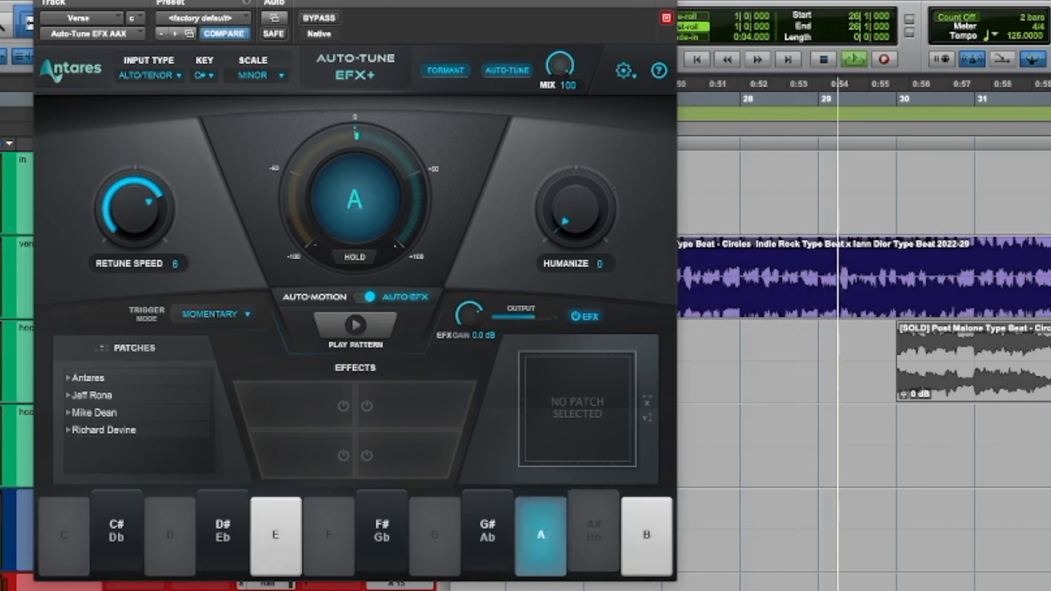
Step: Compare Retune Speed at 0 and 44 during playback, stop, and set it back to 6
key(space)
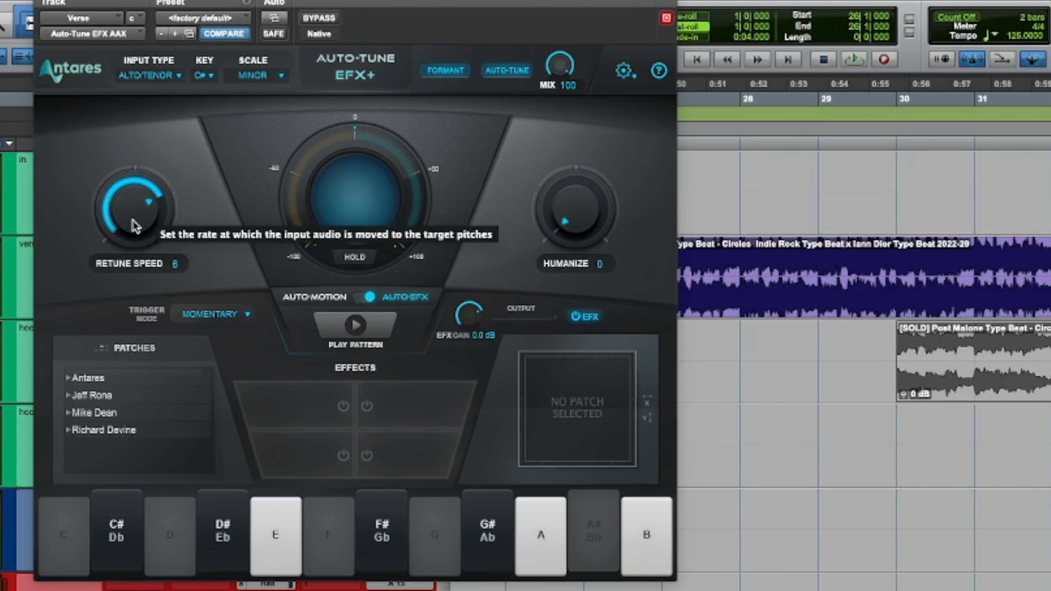
key(space)
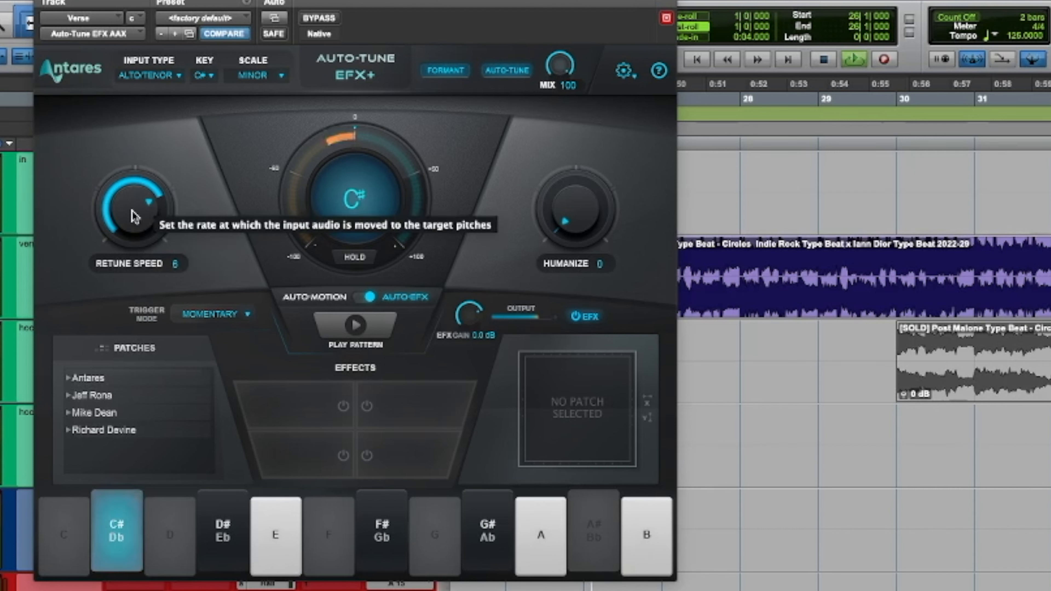
drag(134, 211, 148, 122)
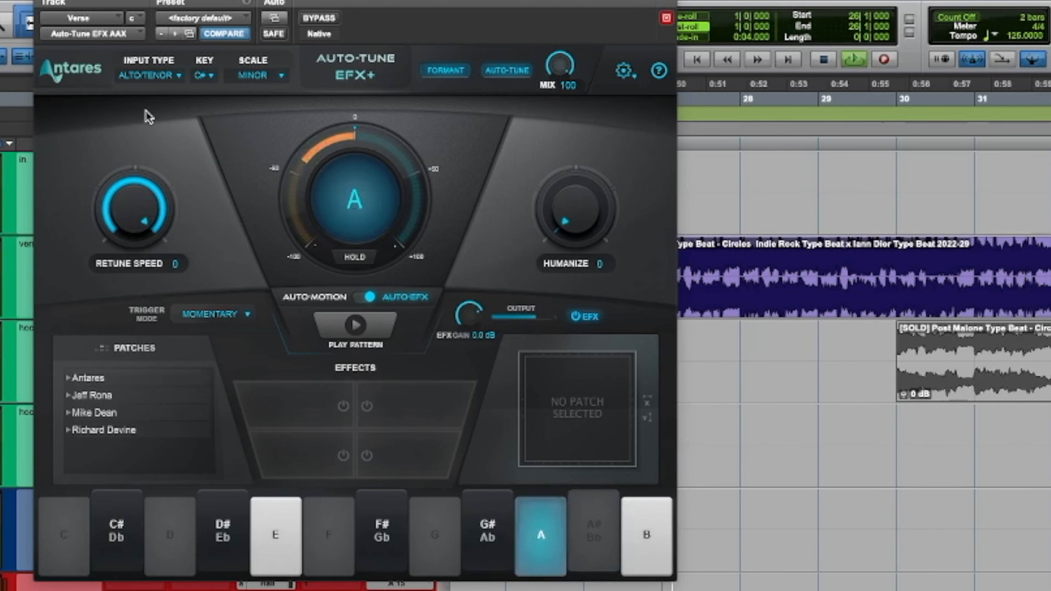
drag(145, 128, 117, 264)
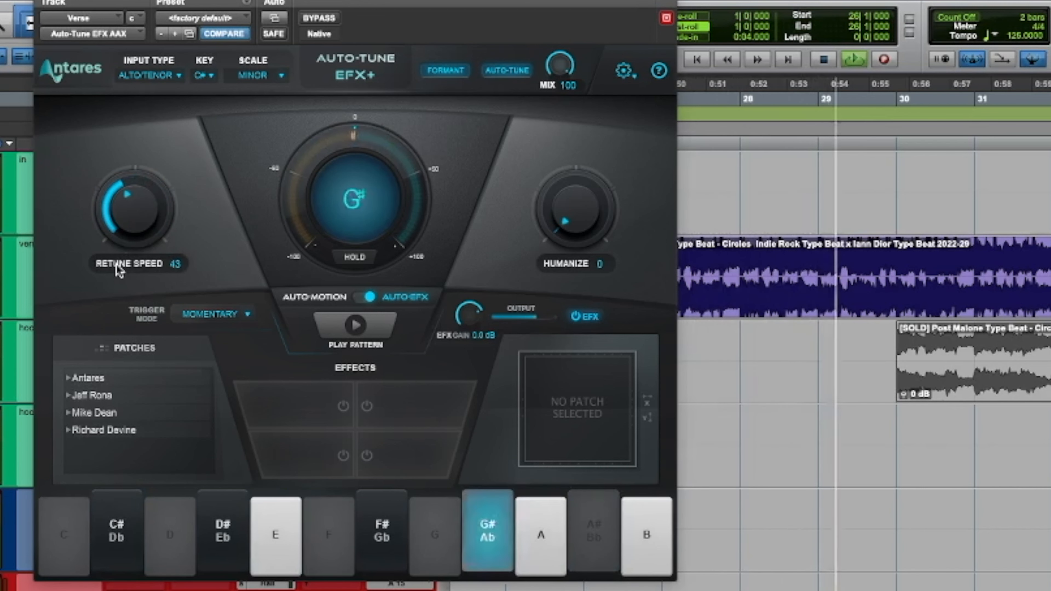
key(space)
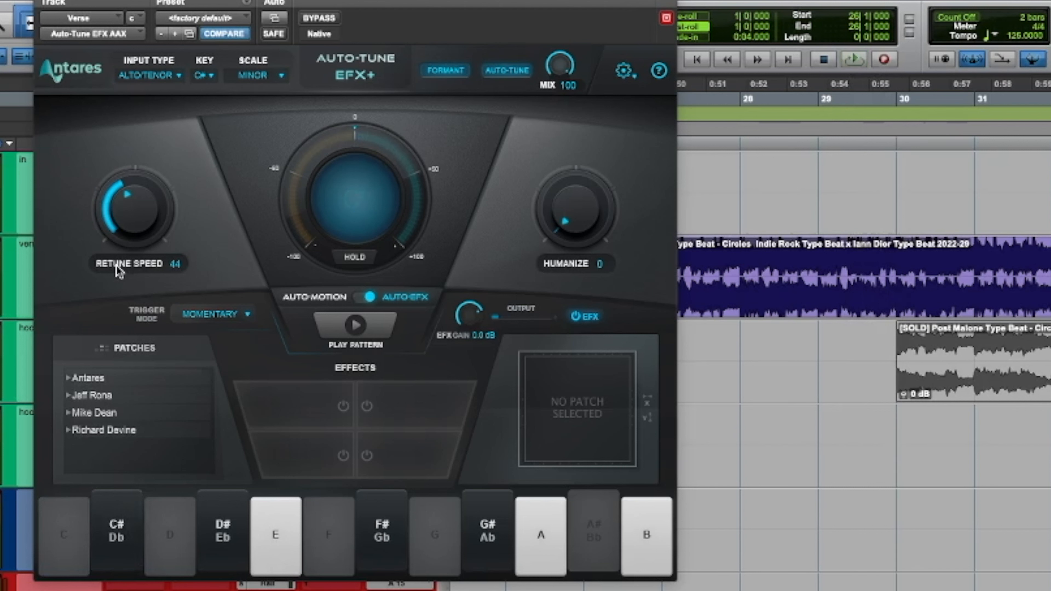
drag(112, 217, 126, 161)
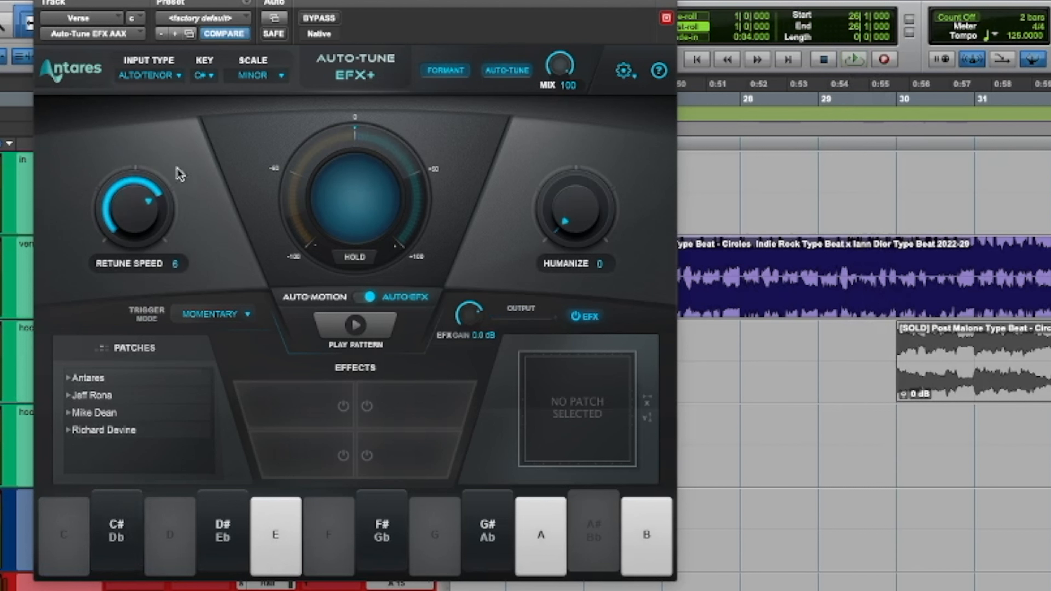
Step: Compare Humanize at 100 and 16 during playback and set it back to 0
mouse_move(608, 217)
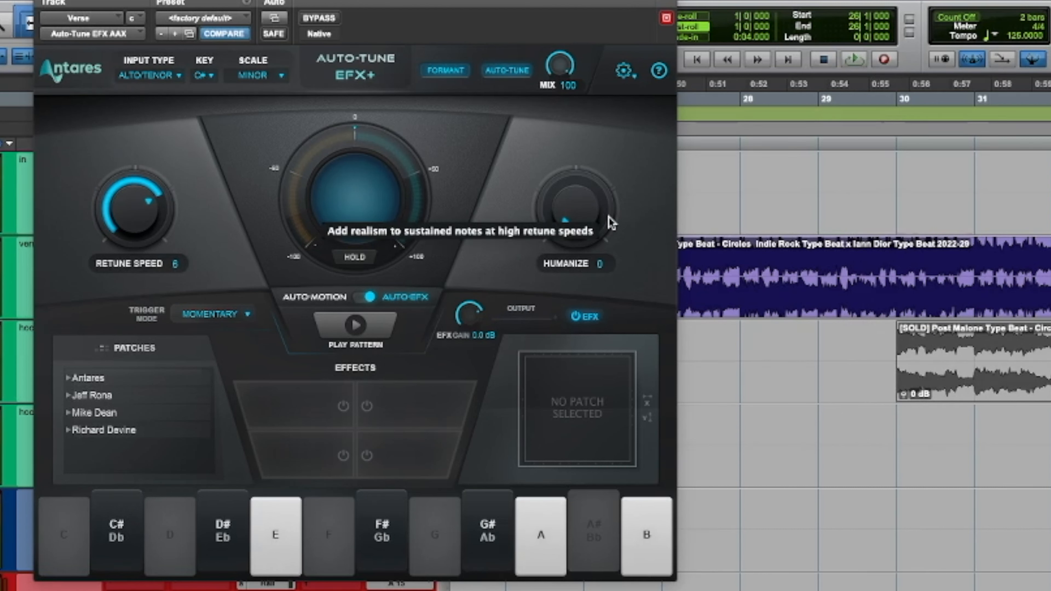
key(space)
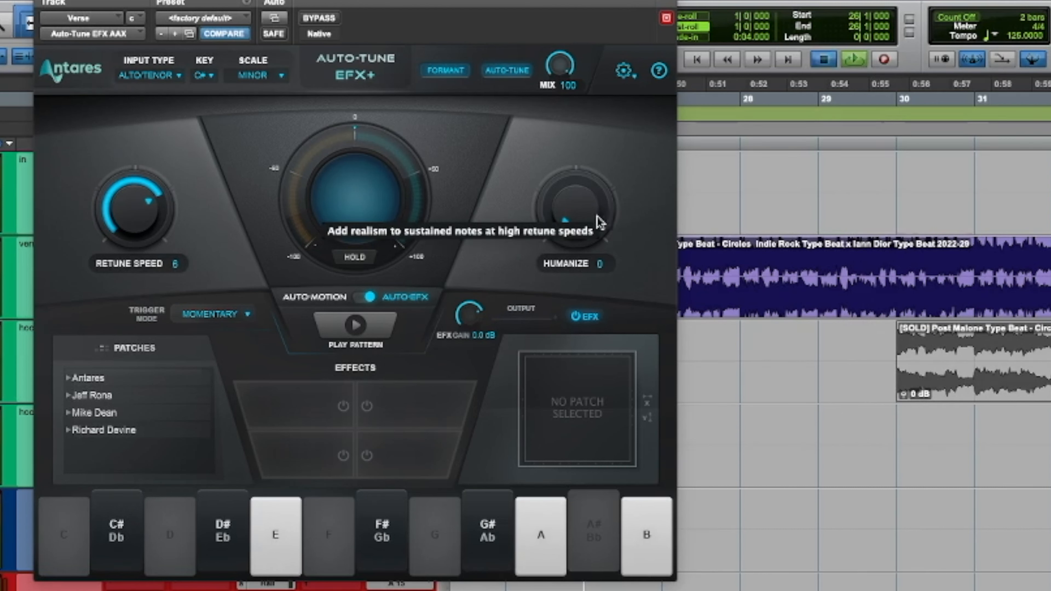
drag(587, 219, 587, 1)
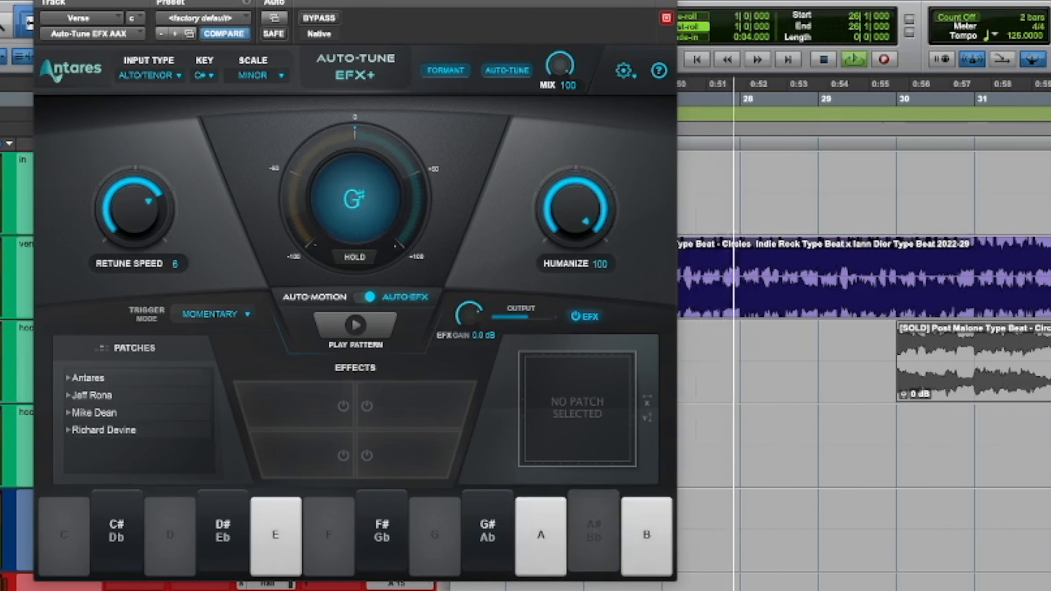
drag(622, 43, 588, 185)
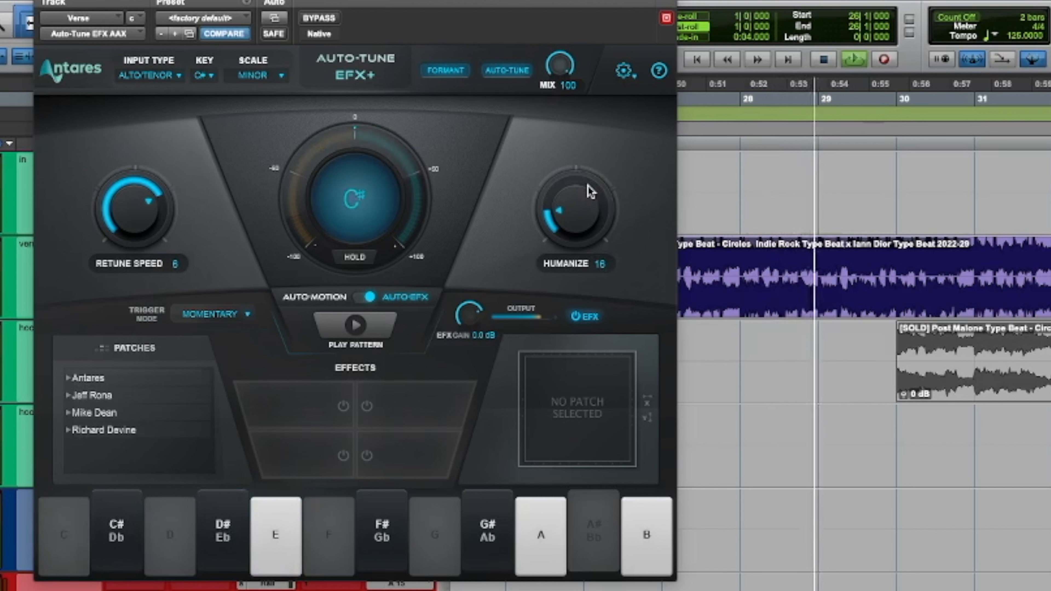
drag(588, 185, 578, 263)
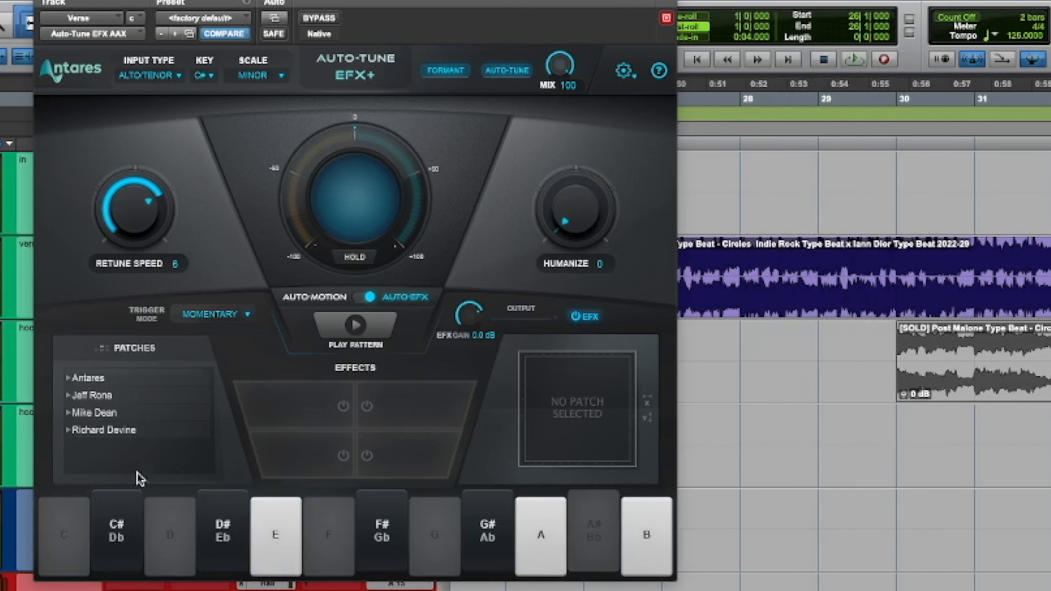
Step: Look through the patch categories in the Antares folder and collapse it again
click(70, 378)
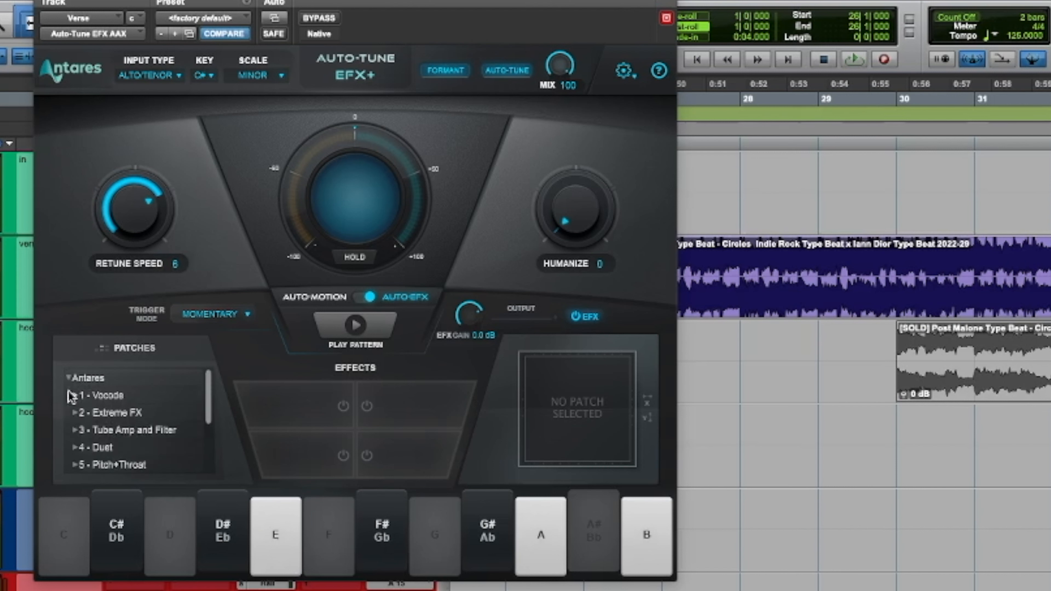
click(70, 378)
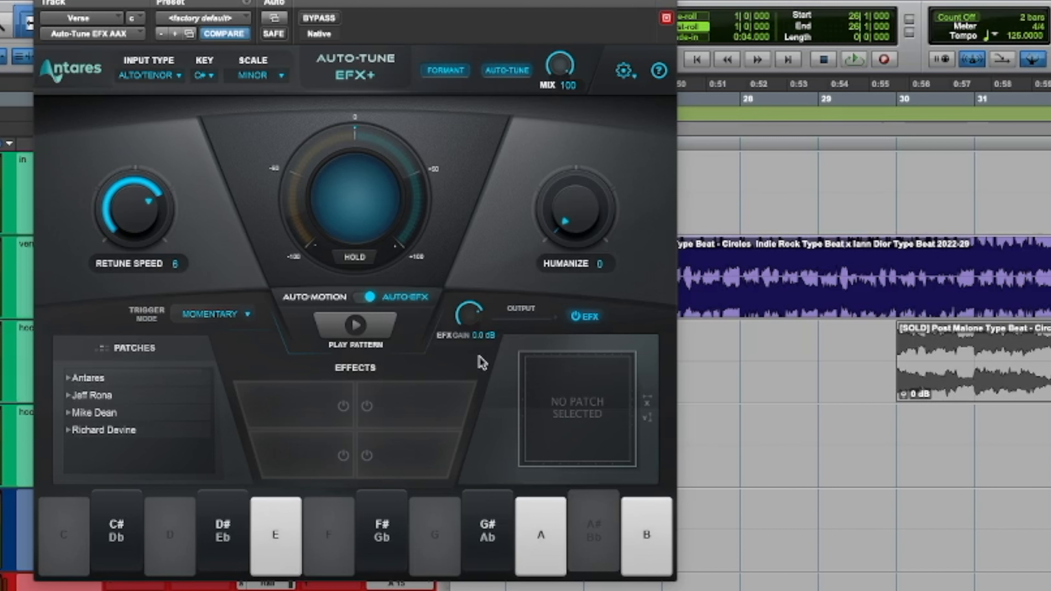
Step: Show the Auto-Motion controls, view the pattern list and audition the Trill pattern
click(363, 298)
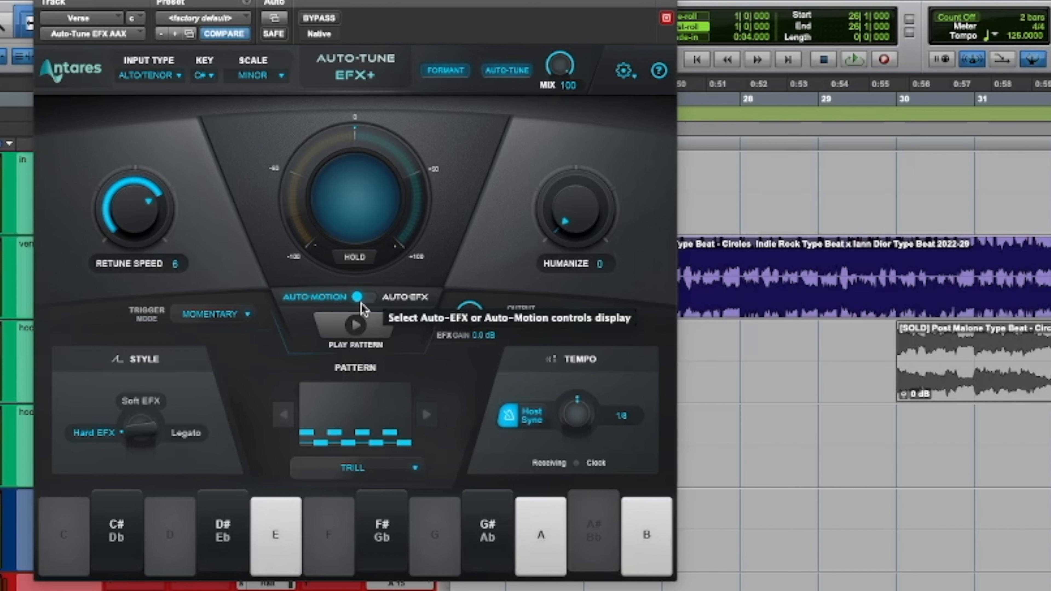
click(364, 470)
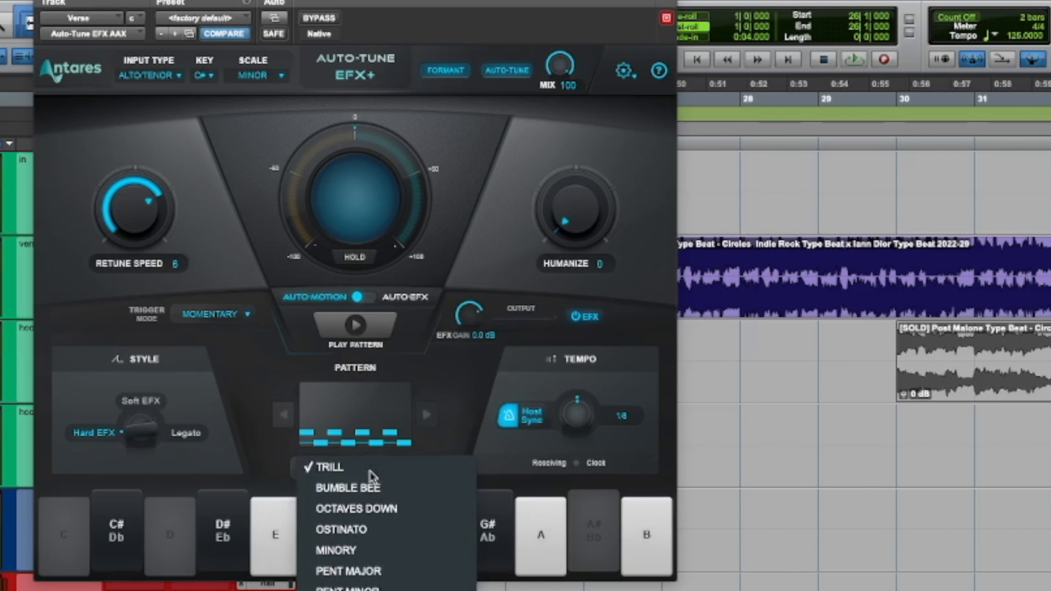
click(378, 325)
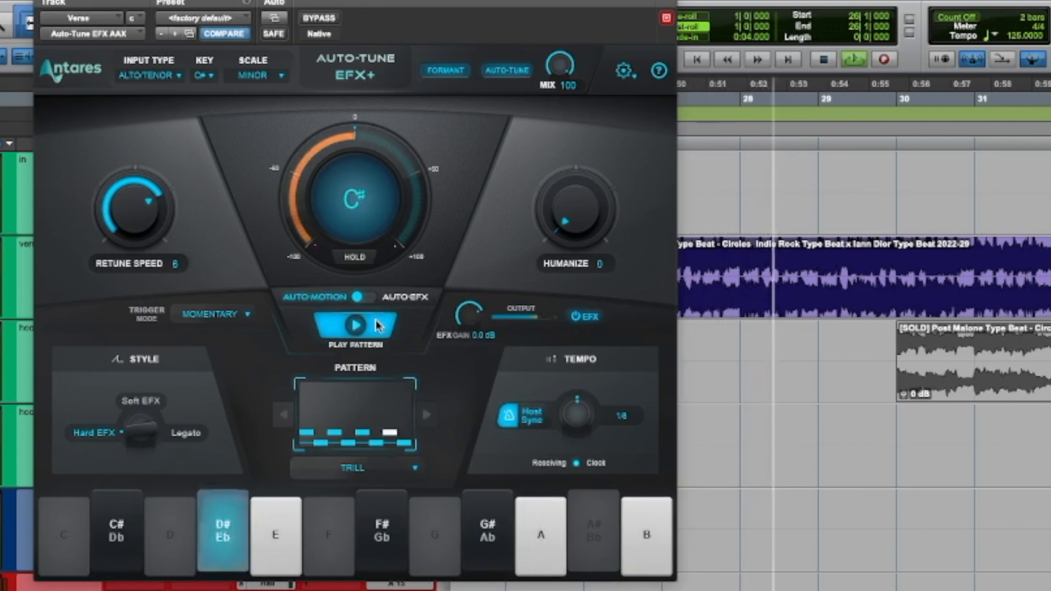
click(378, 325)
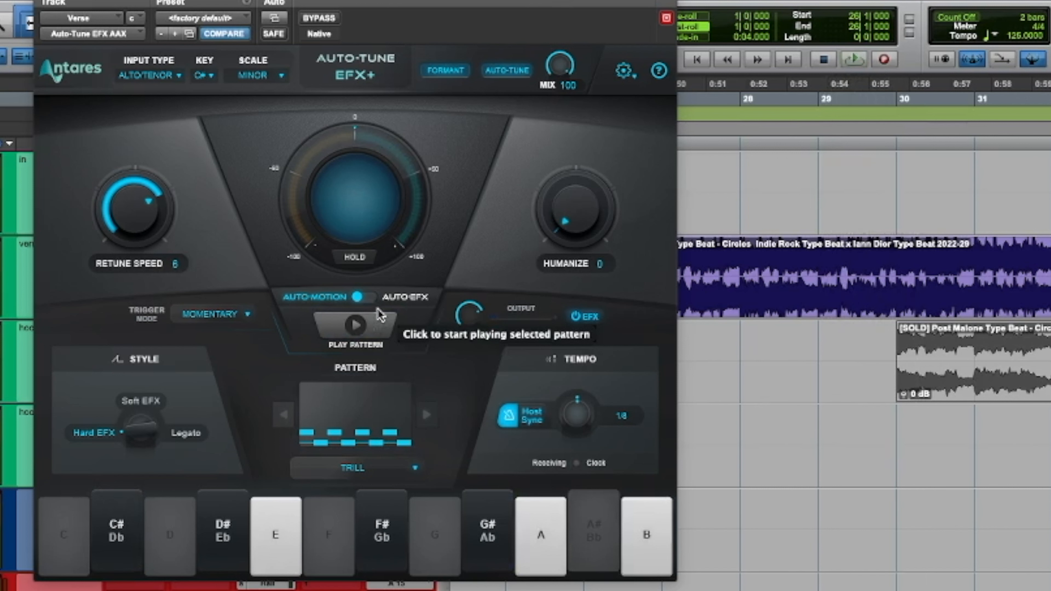
Step: Review the plugin's settings options for low latency, auto-key detection and tracking
click(626, 74)
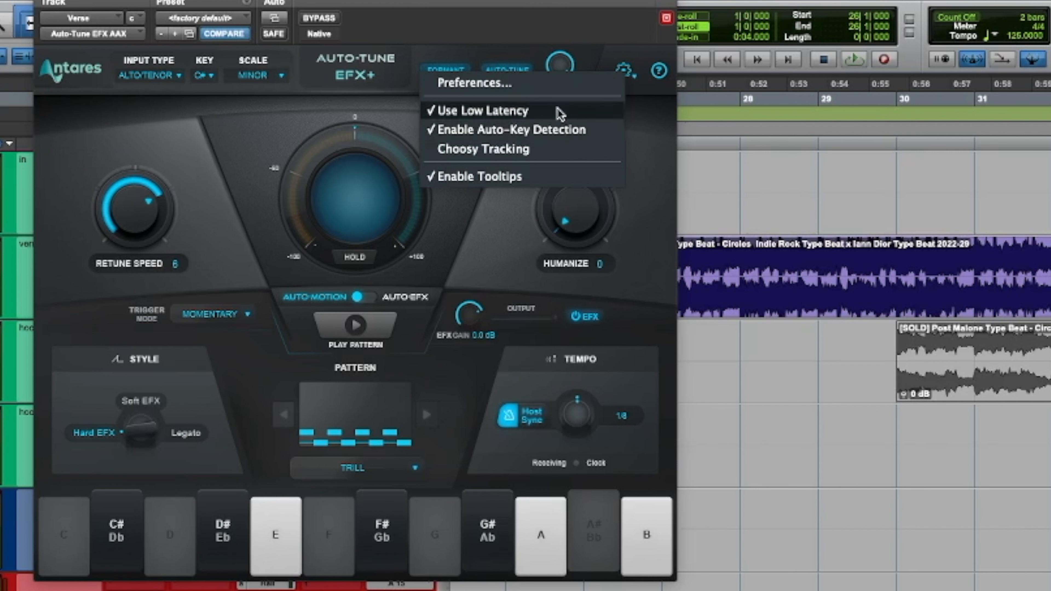
click(627, 50)
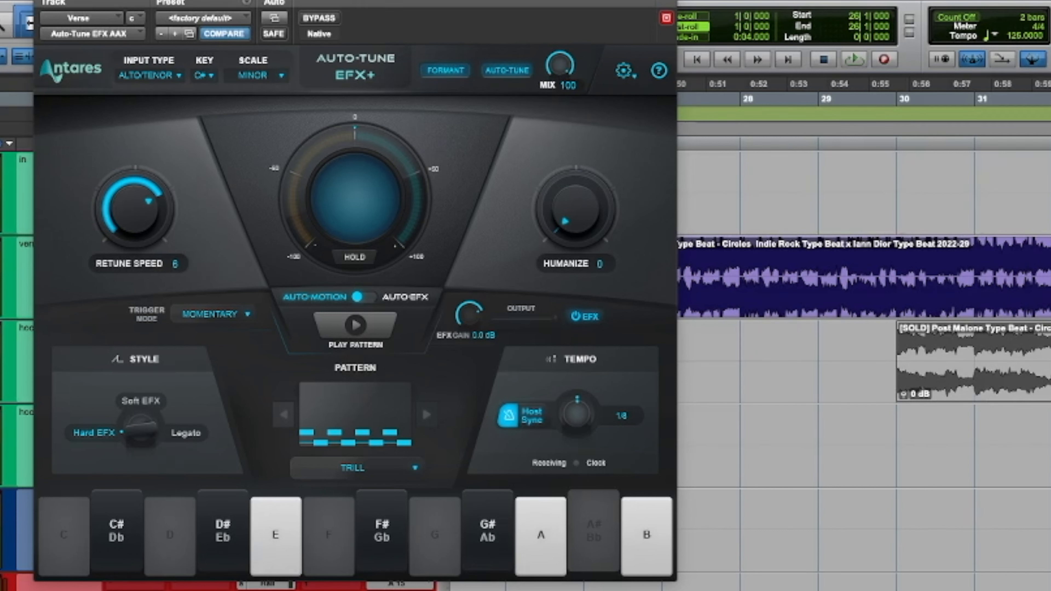
Step: Play the verse, return to the Auto-EFX controls, and set Retune Speed to 7 and Humanize to 20
key(r)
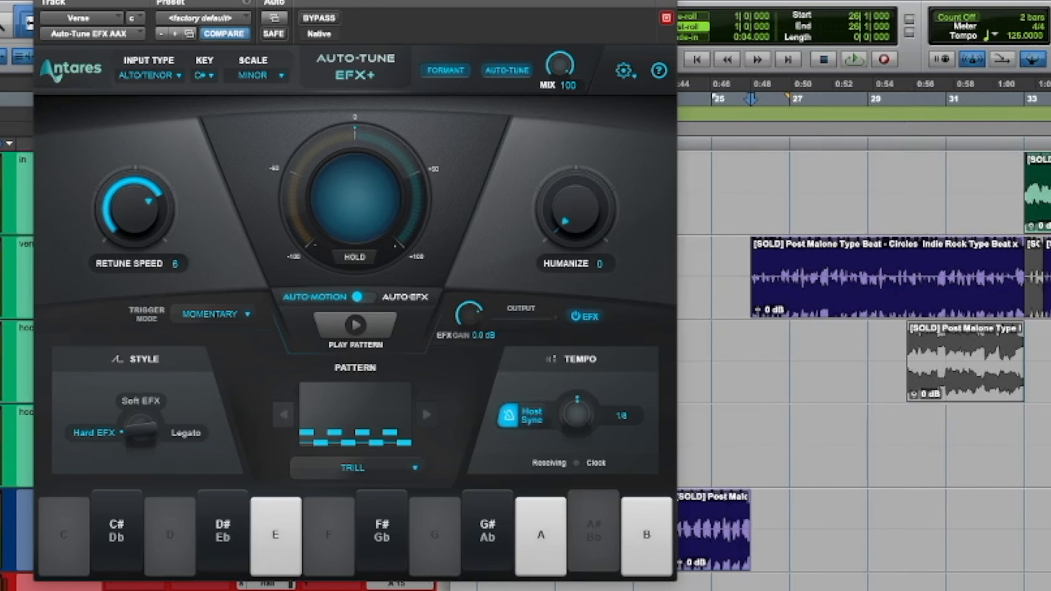
key(space)
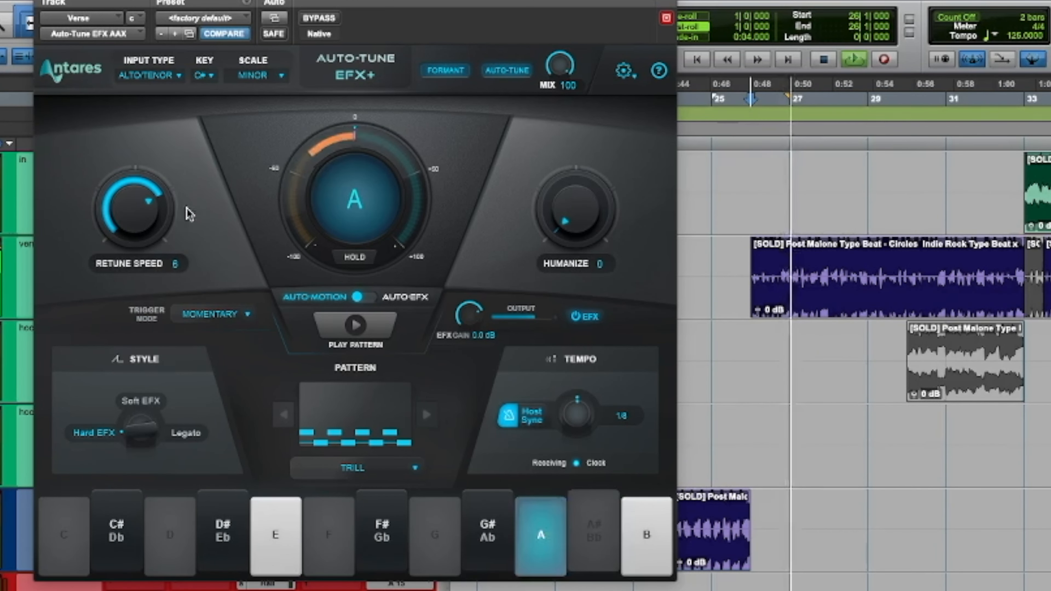
click(373, 299)
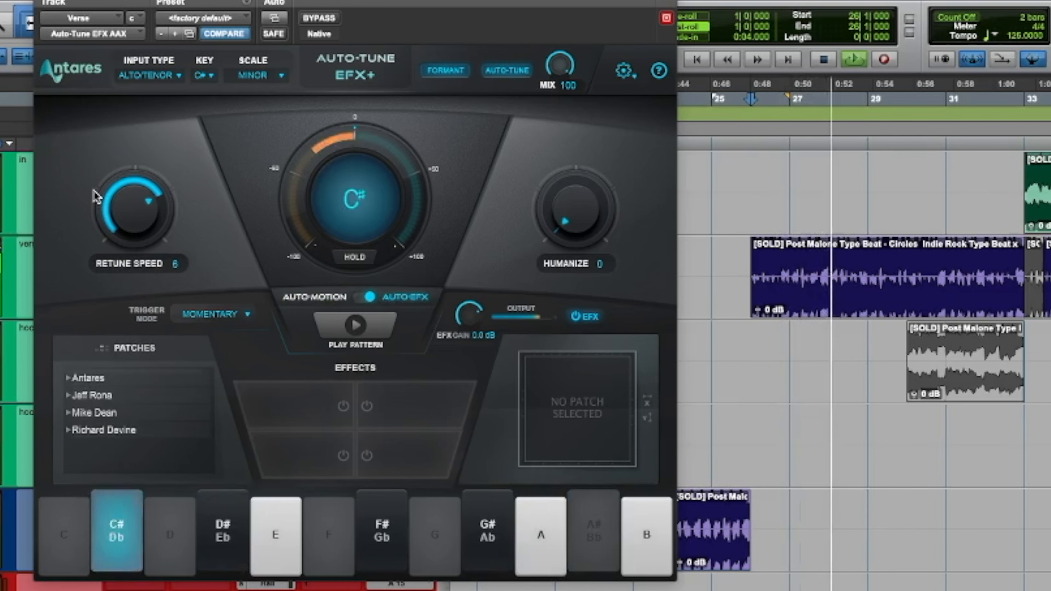
drag(137, 206, 136, 209)
drag(617, 226, 572, 165)
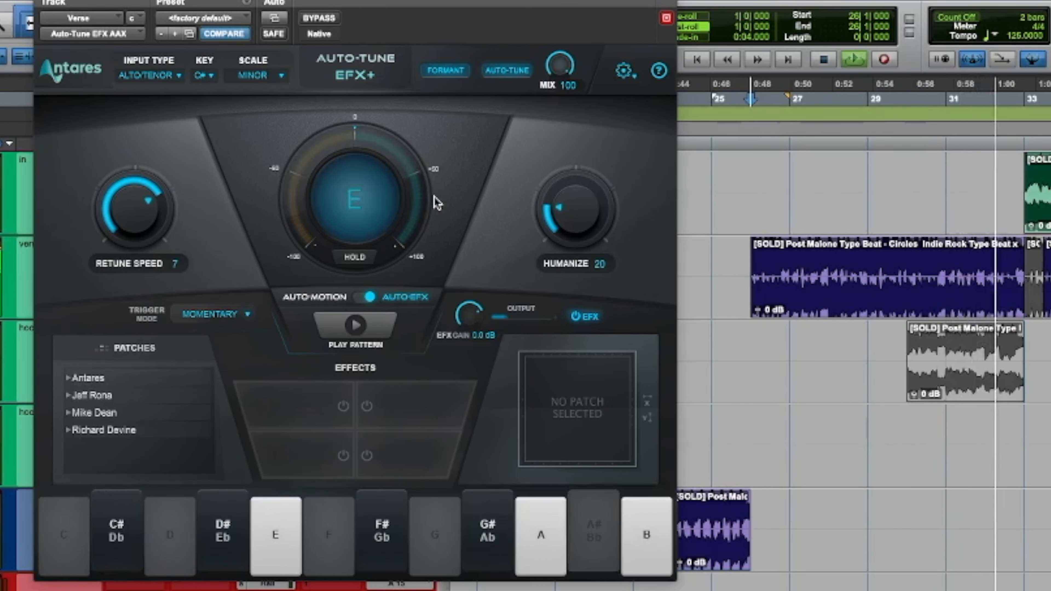
Step: Compare Retune Speed at 0 and 36 during playback and set it back to 7
drag(145, 204, 159, 180)
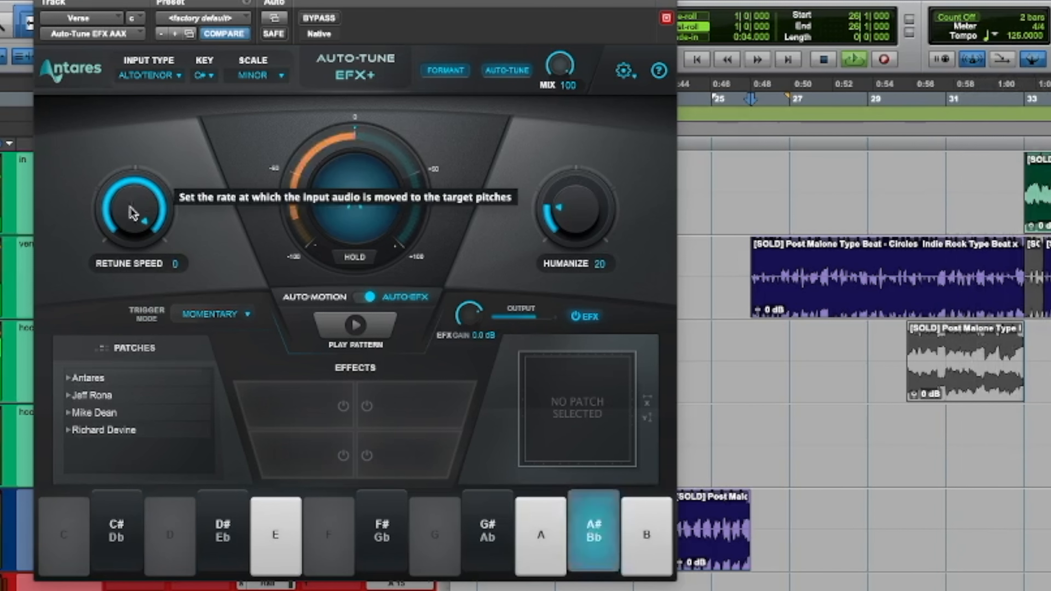
drag(127, 207, 116, 325)
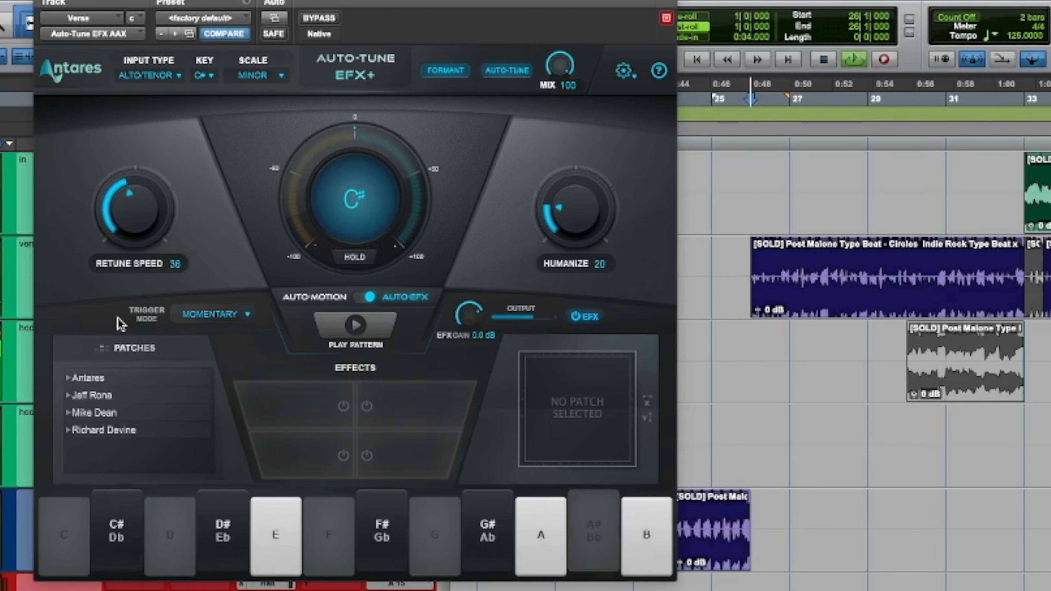
drag(138, 294, 148, 176)
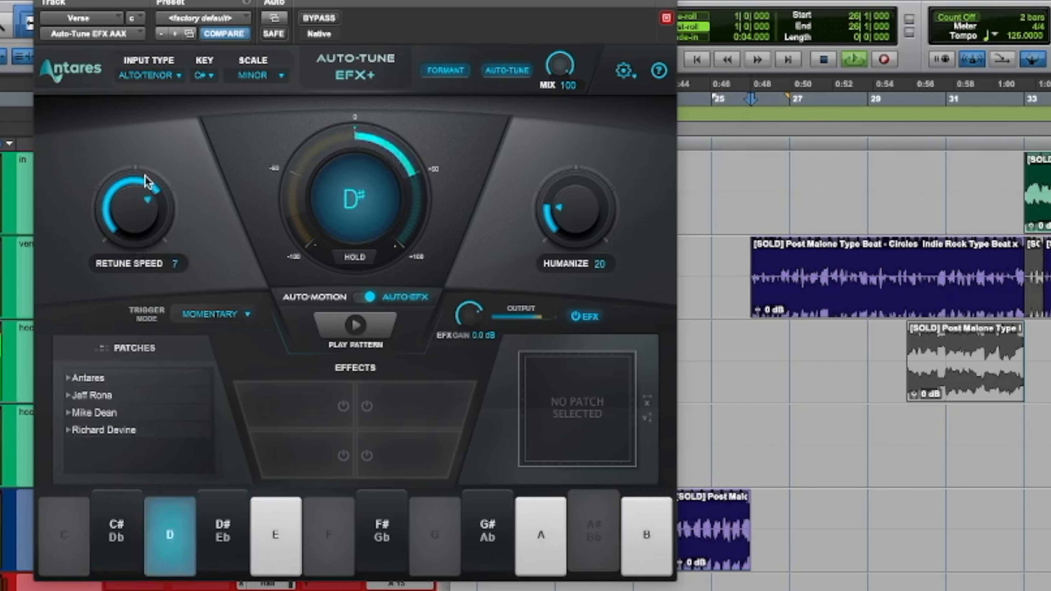